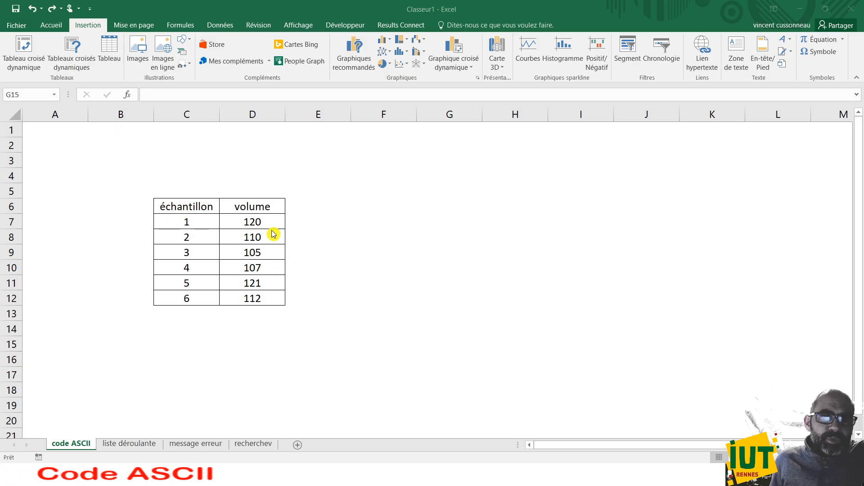
# Step: Open the custom number formats for the volume values in D7:D12 and choose the 0,00 code as the base
pyautogui.moveTo(273, 222); pyautogui.dragTo(268, 300)
pyautogui.click(53, 26)
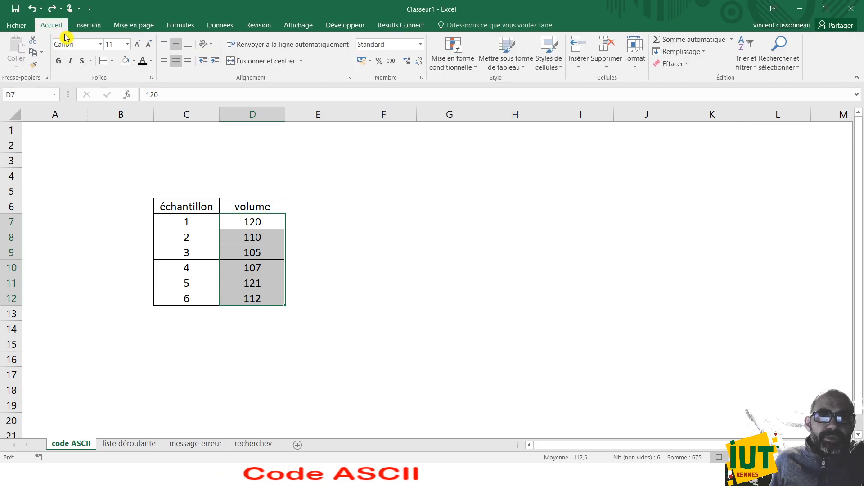
pyautogui.click(421, 45)
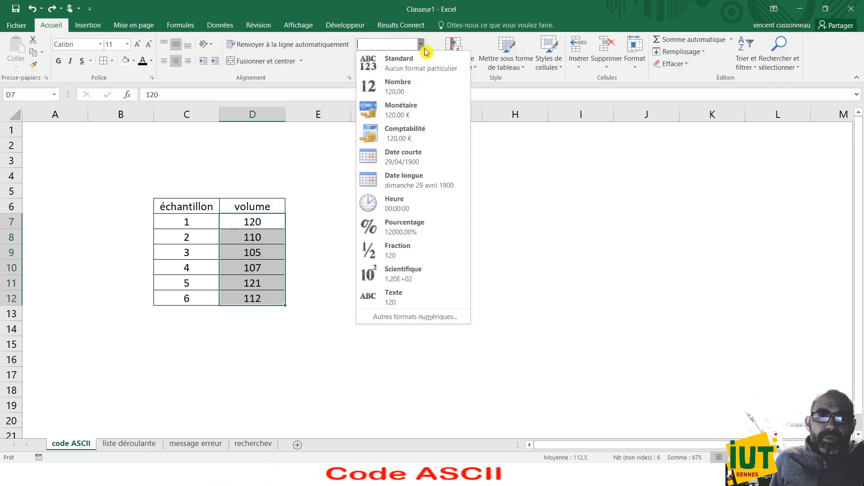
pyautogui.click(430, 318)
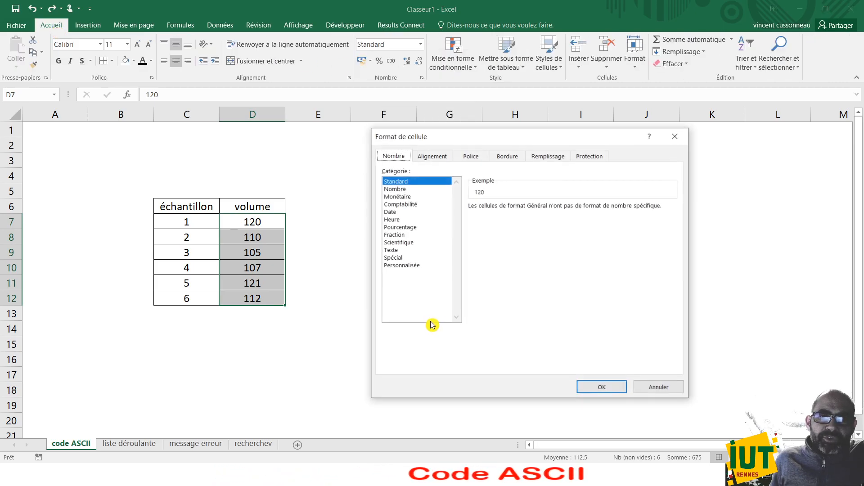
pyautogui.click(417, 265)
pyautogui.click(486, 243)
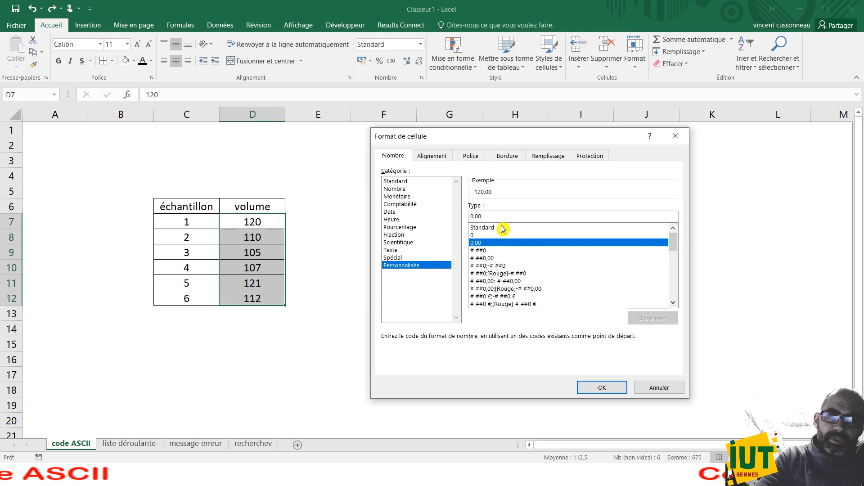
# Step: Extend the custom format code to 0,000" m3" and apply it to the volume values
pyautogui.write('à')
pyautogui.press('BackSpace')
pyautogui.write('0')
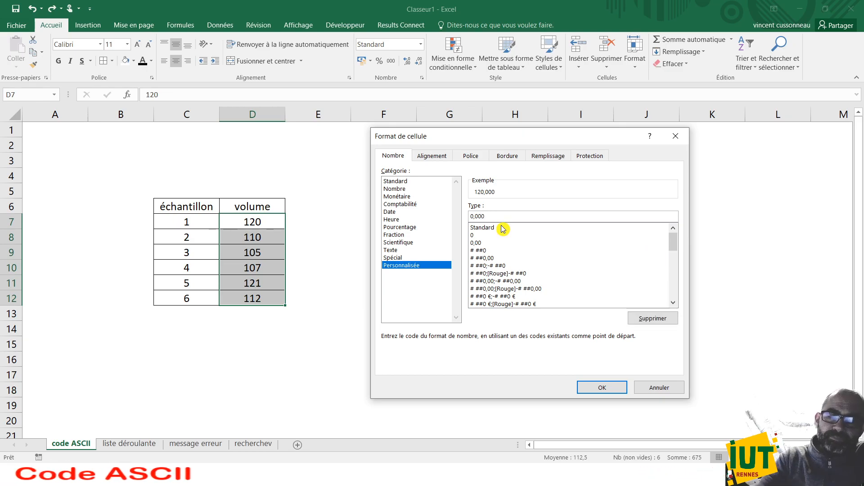
pyautogui.write('"')
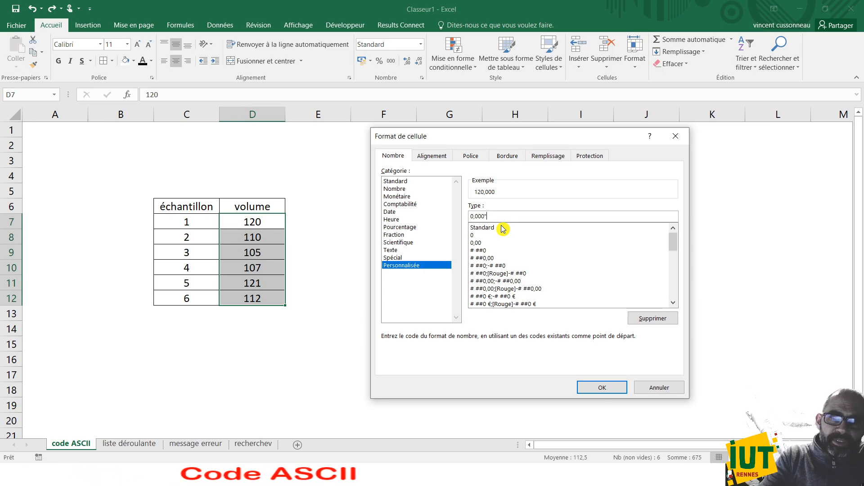
pyautogui.write(' m')
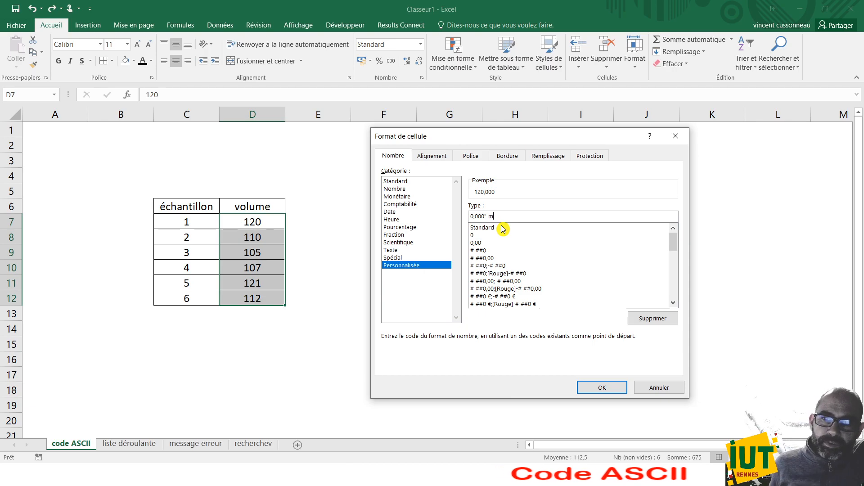
pyautogui.rightClick(497, 216)
pyautogui.click(508, 216)
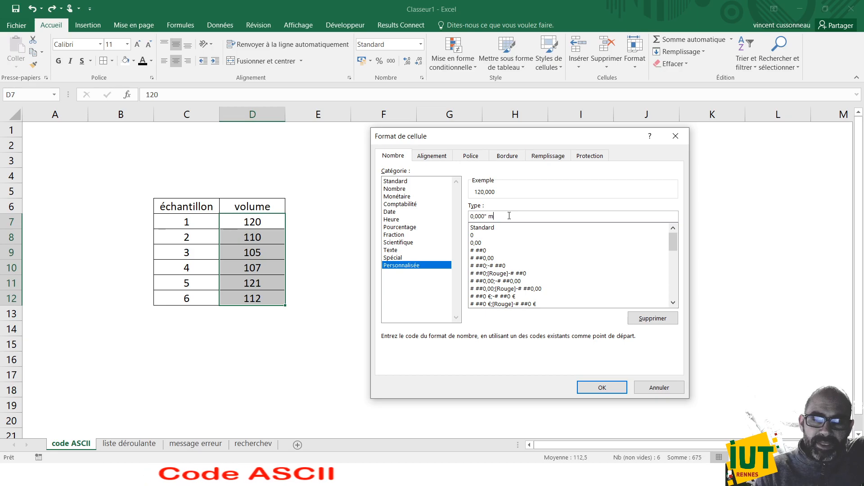
pyautogui.write('3')
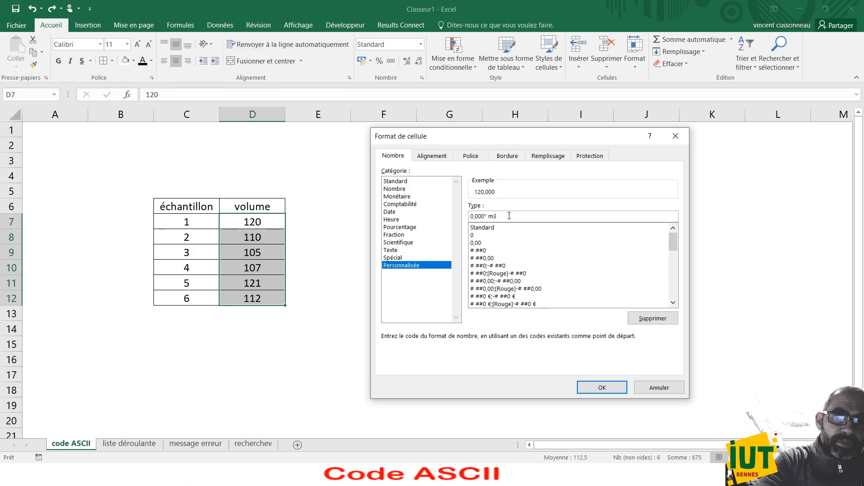
pyautogui.write('"')
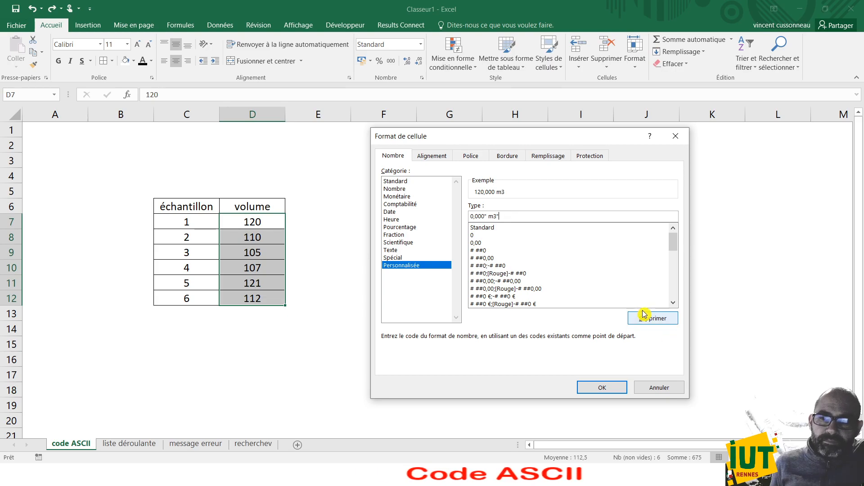
pyautogui.click(614, 388)
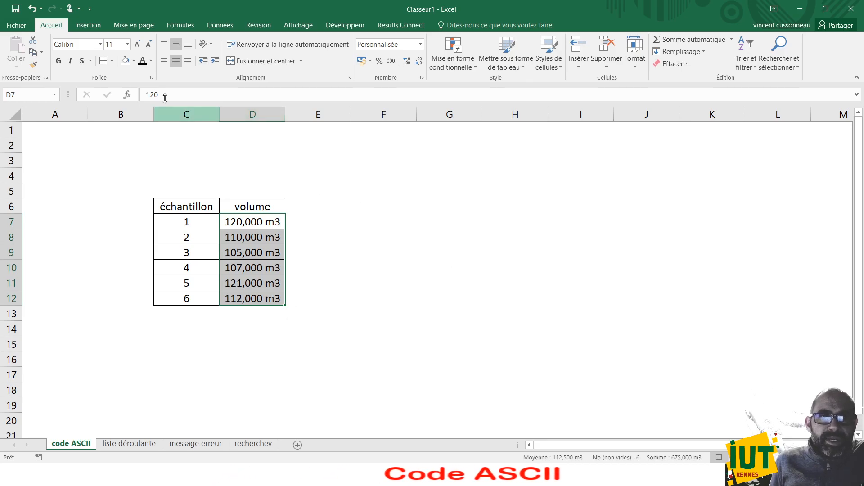
# Step: Look up the decimal ASCII code of the superscript three among the Calibri special characters, without inserting it
pyautogui.click(92, 30)
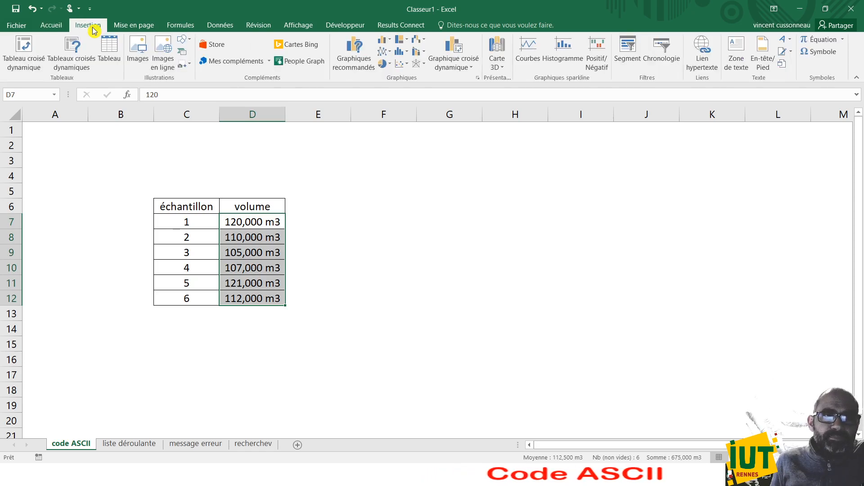
pyautogui.click(834, 57)
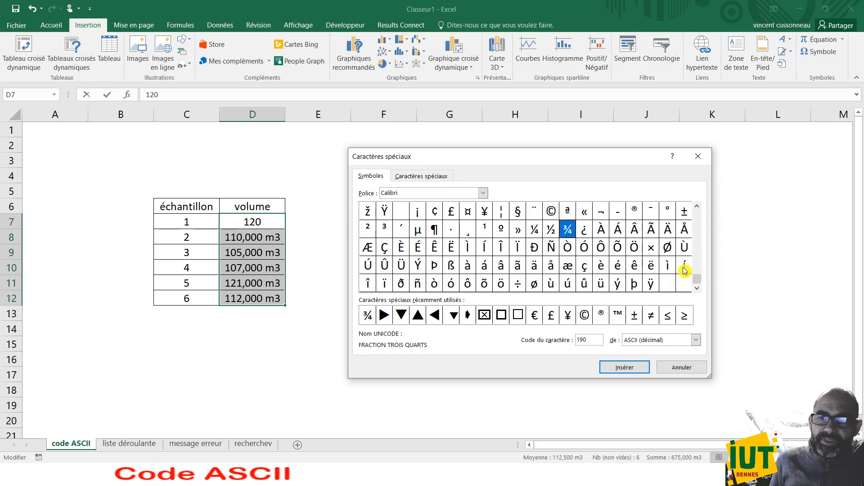
pyautogui.moveTo(701, 281); pyautogui.dragTo(699, 225)
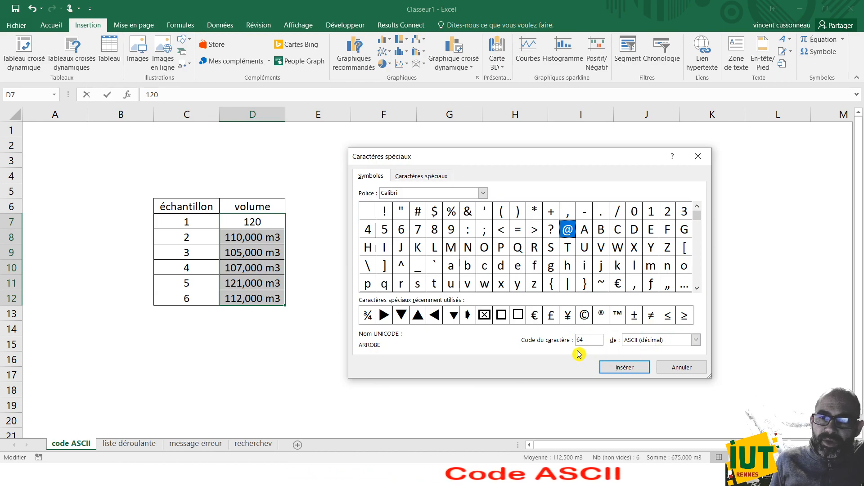
pyautogui.click(680, 341)
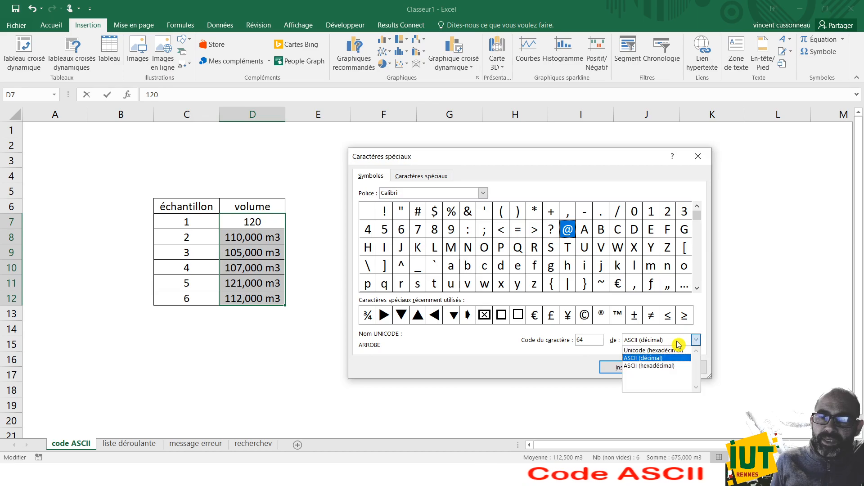
pyautogui.click(677, 358)
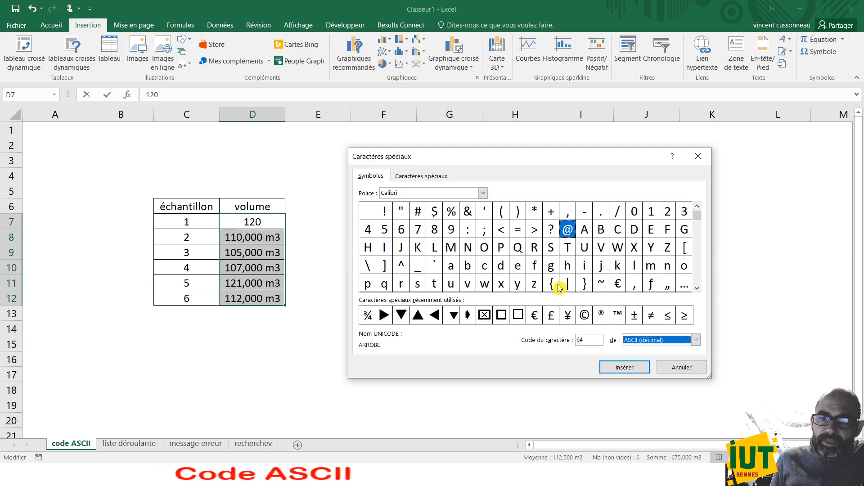
pyautogui.moveTo(701, 218); pyautogui.dragTo(700, 239)
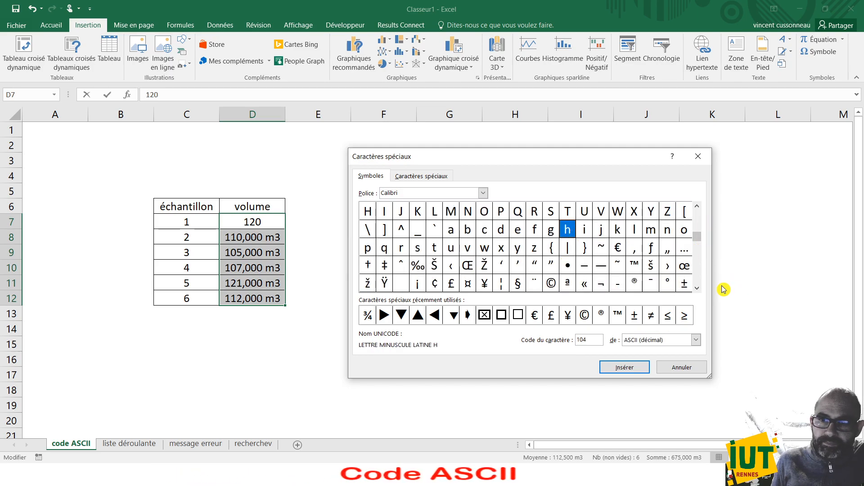
pyautogui.click(701, 284)
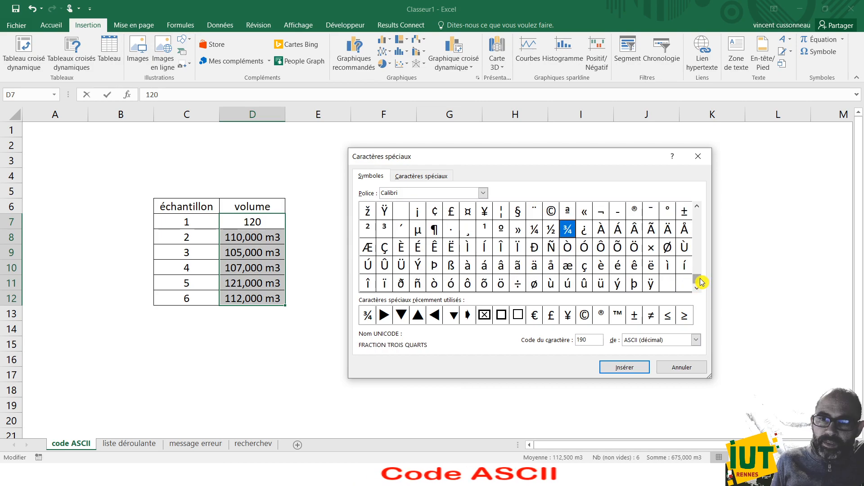
pyautogui.click(384, 229)
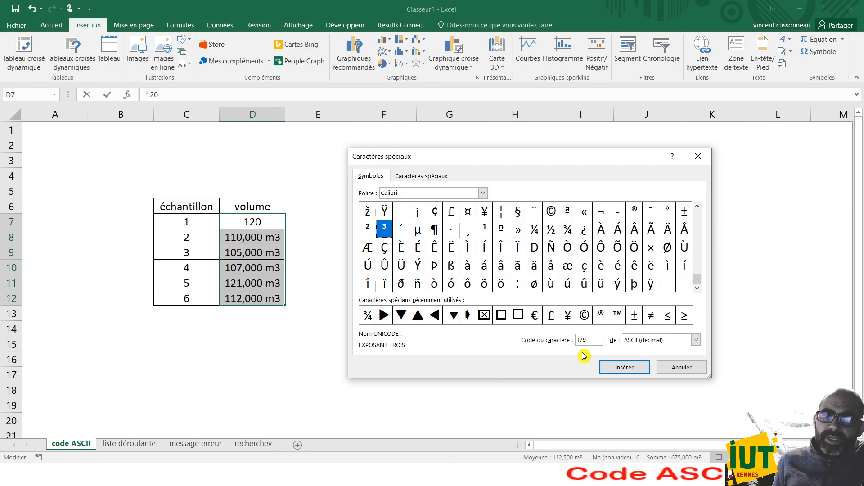
pyautogui.click(689, 370)
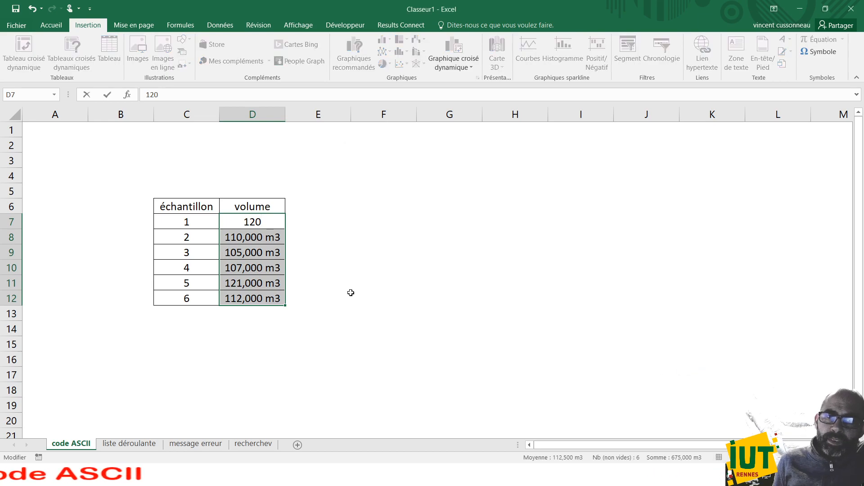
pyautogui.click(365, 256)
# Step: Change the custom format of the volume values in D7:D12 to 0,000" m³", replacing the plain 3 with a superscript three
pyautogui.moveTo(259, 222); pyautogui.dragTo(261, 297)
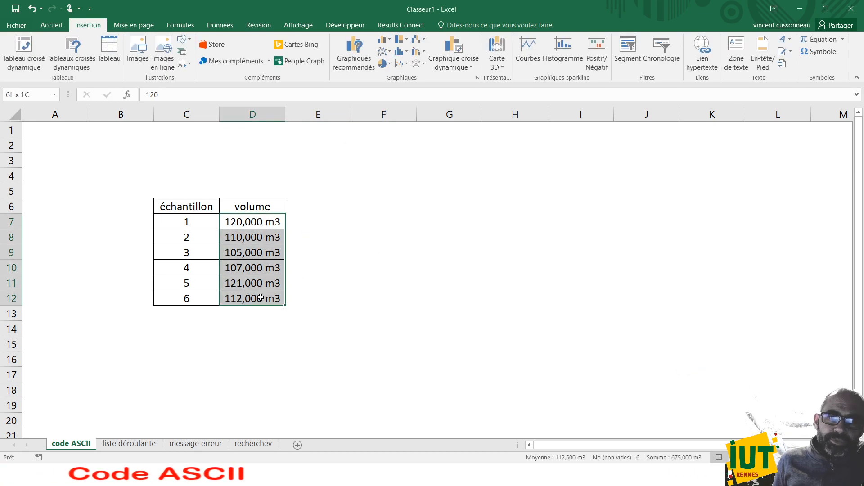
pyautogui.click(52, 25)
pyautogui.click(423, 48)
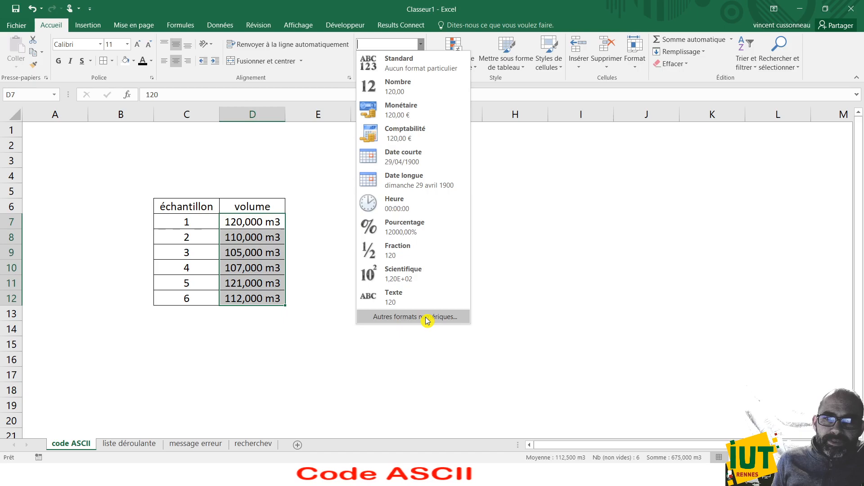
pyautogui.click(427, 318)
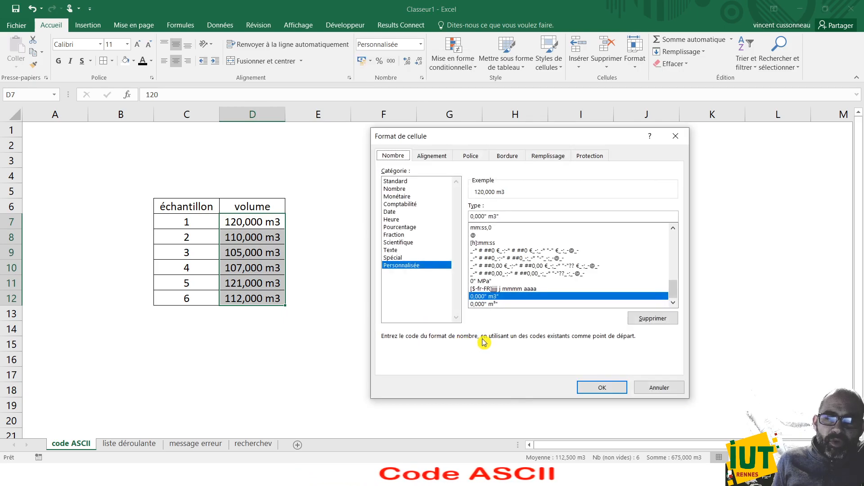
pyautogui.click(494, 216)
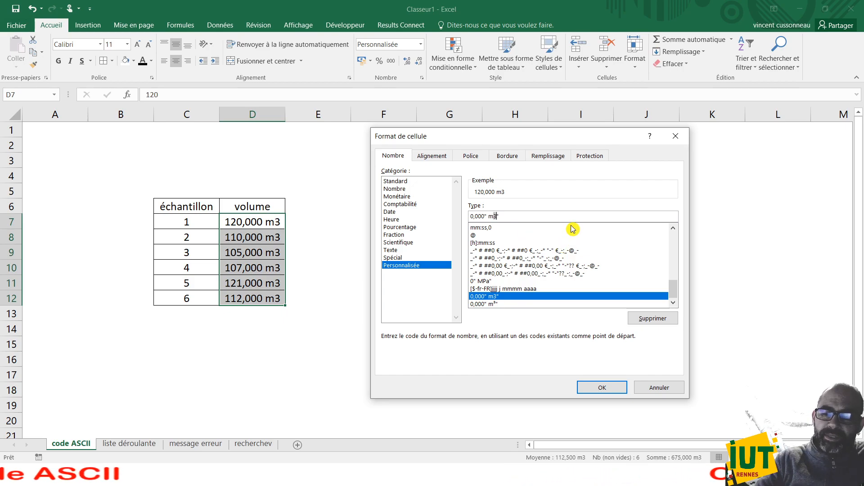
pyautogui.press('Right')
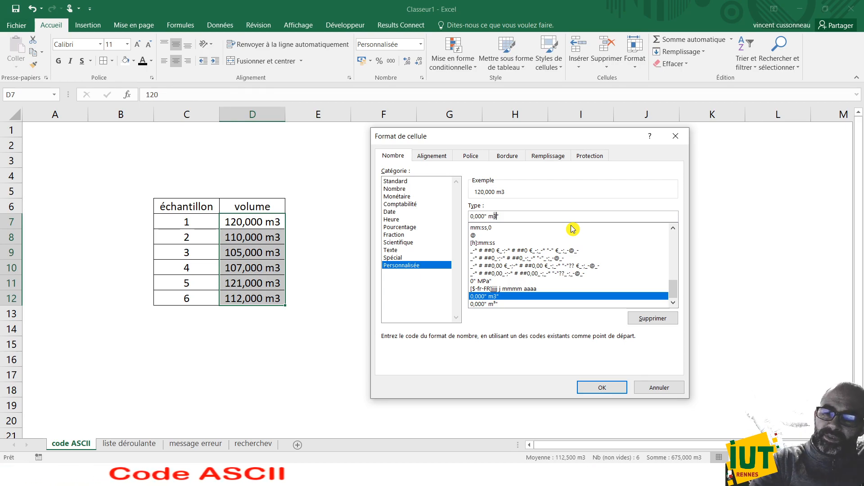
pyautogui.write('³')
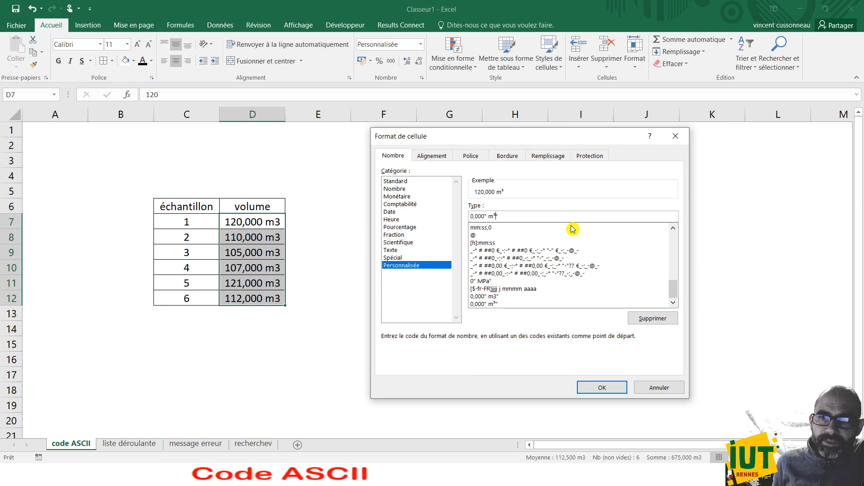
pyautogui.click(602, 388)
pyautogui.click(408, 298)
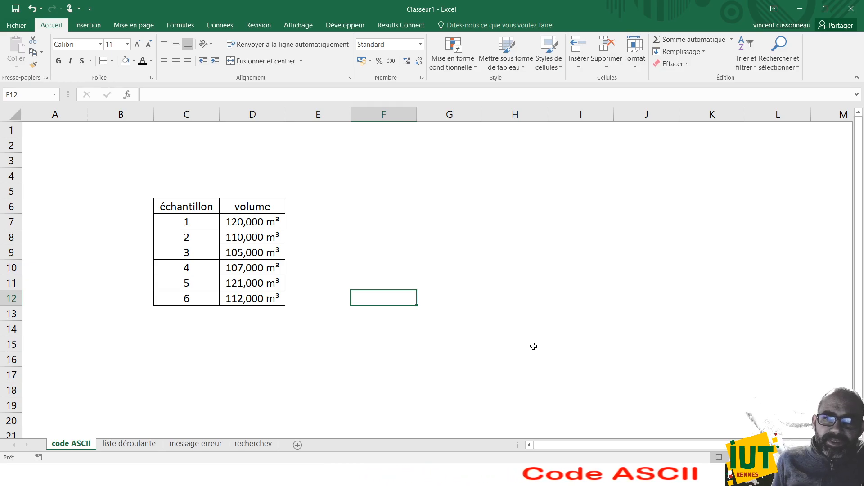
# Step: Look up the decimal ASCII code of the copyright symbol among the special characters, without inserting it
pyautogui.click(503, 299)
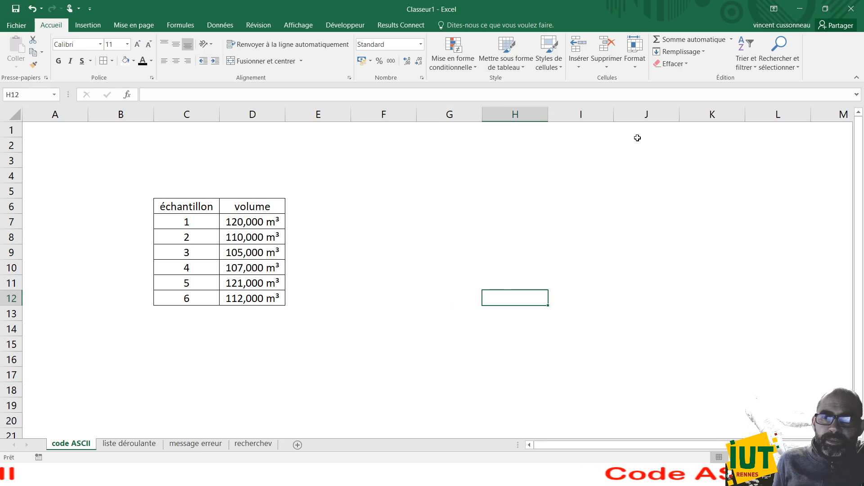
pyautogui.click(88, 26)
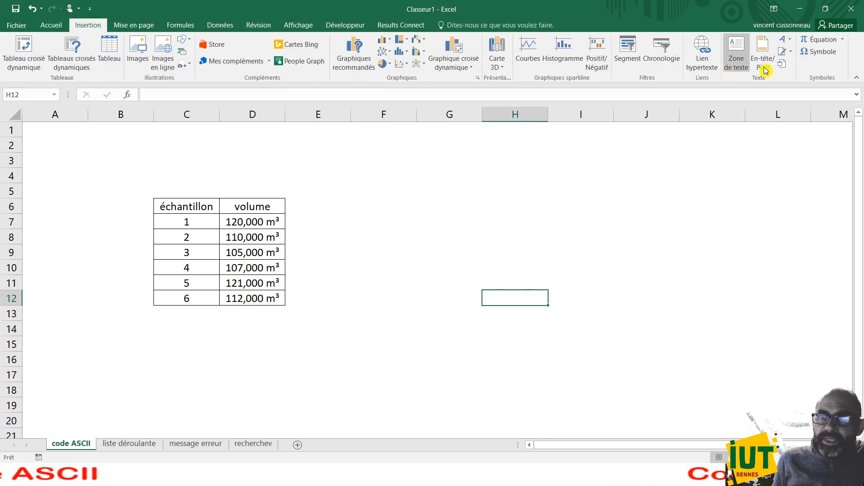
pyautogui.click(835, 58)
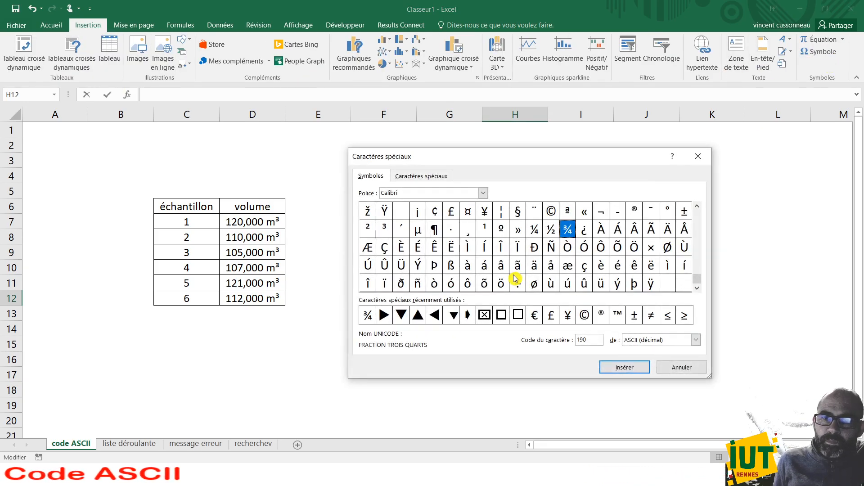
pyautogui.click(555, 217)
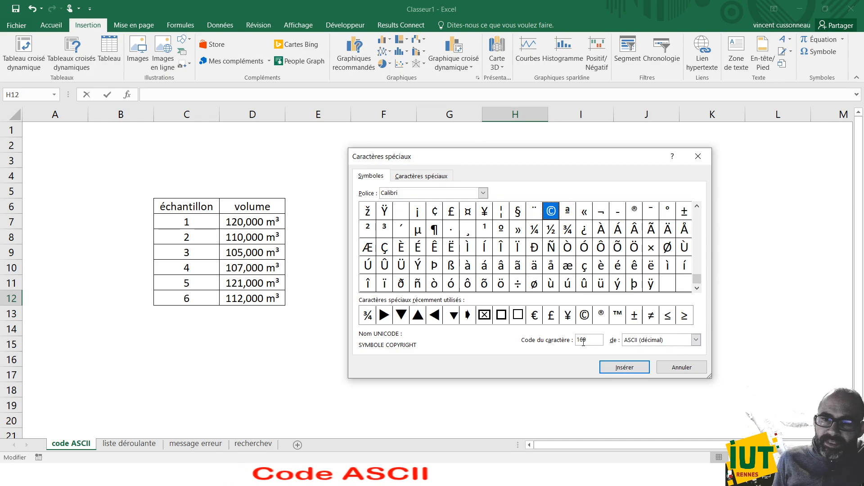
pyautogui.click(678, 371)
# Step: Enter the special characters © in H13, Ø in H12 and × in H11 using their ASCII codes
pyautogui.click(522, 310)
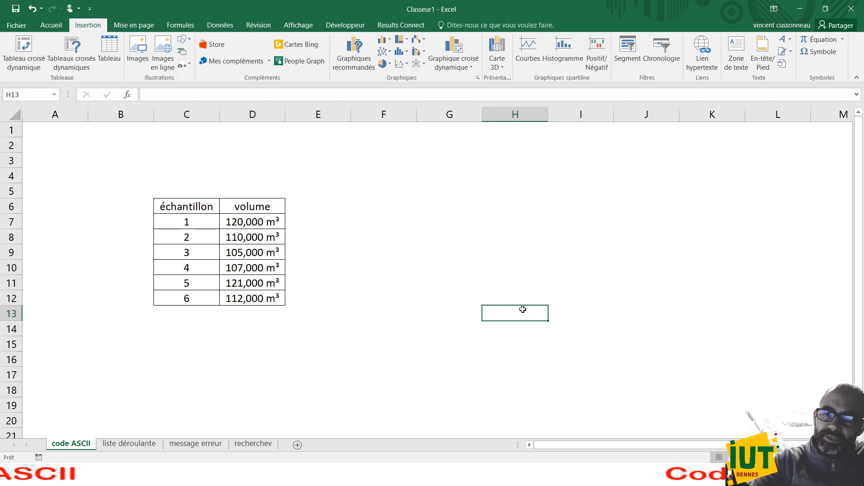
pyautogui.write('©')
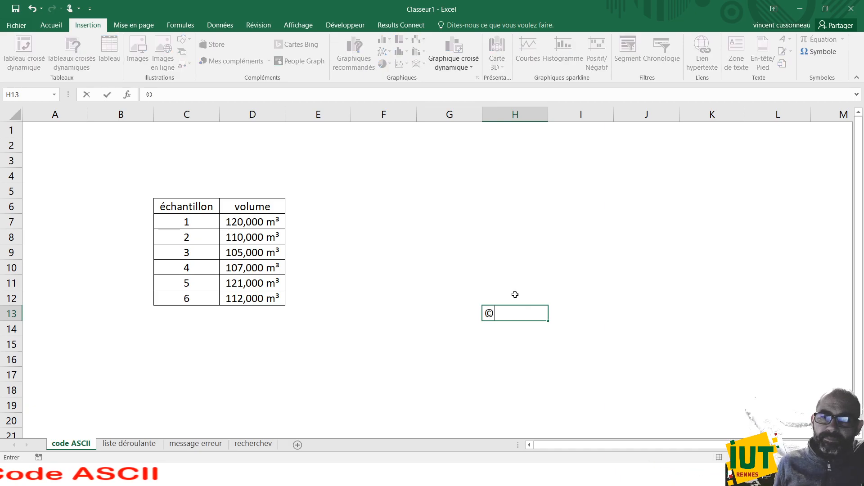
pyautogui.click(515, 294)
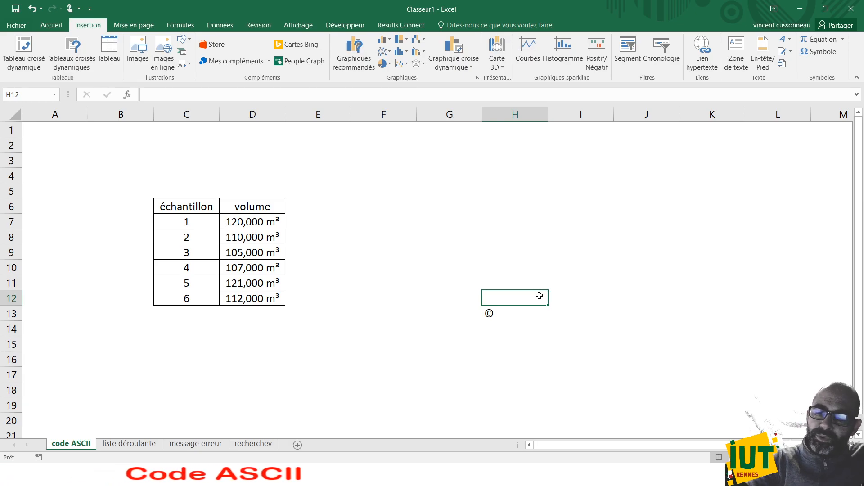
pyautogui.write('ø')
pyautogui.click(502, 284)
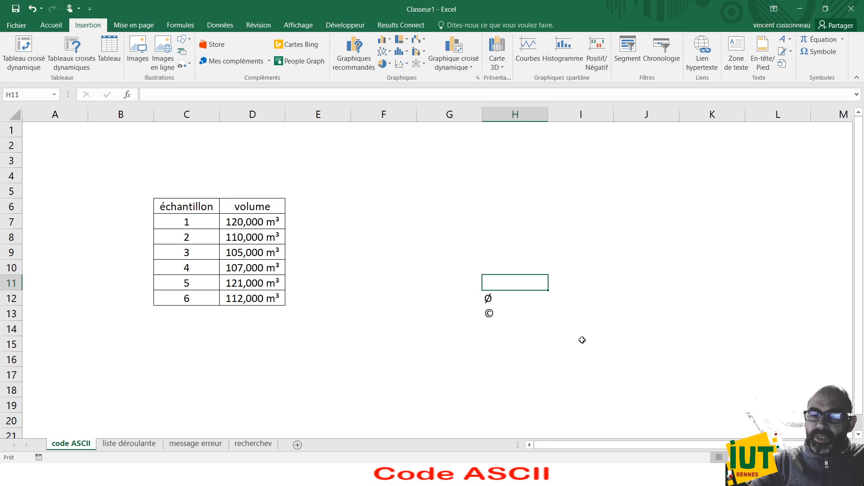
pyautogui.write('×')
pyautogui.click(583, 340)
pyautogui.click(505, 363)
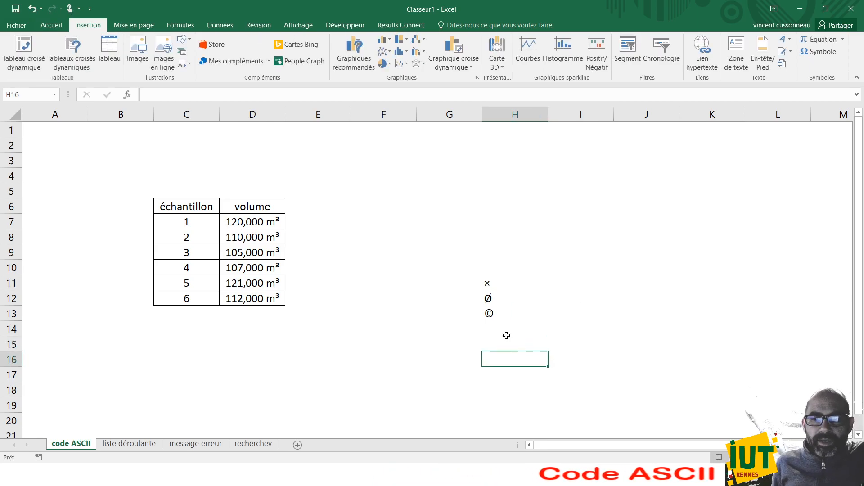